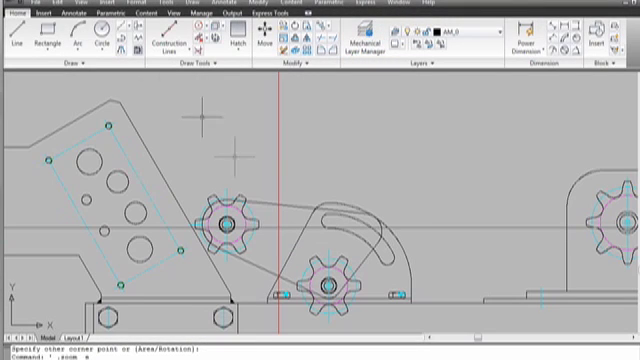
# Show the Rectangle dropdown listing the available rectangle creation methods
pyautogui.click(48, 52)
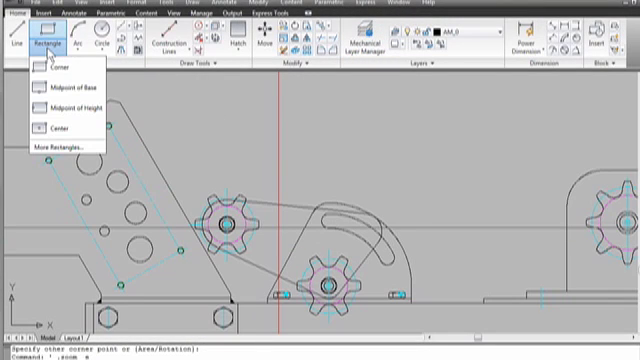
# Draw a centre-point square with a full base of 15 beside the upper sprocket
pyautogui.click(62, 150)
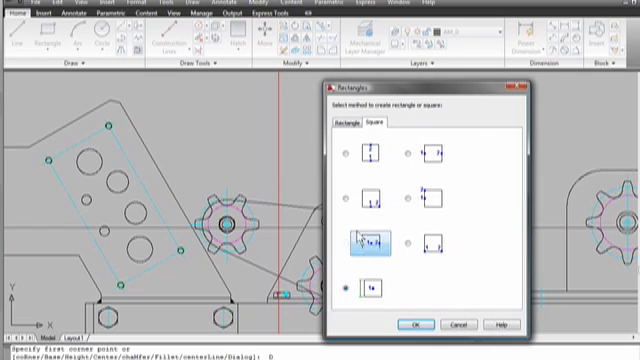
pyautogui.click(415, 327)
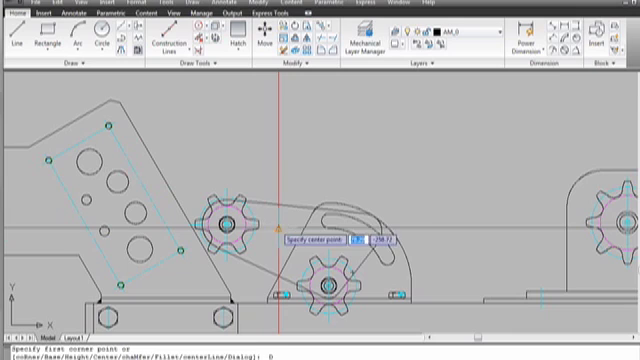
pyautogui.click(278, 229)
pyautogui.write('5')
pyautogui.press('Return')
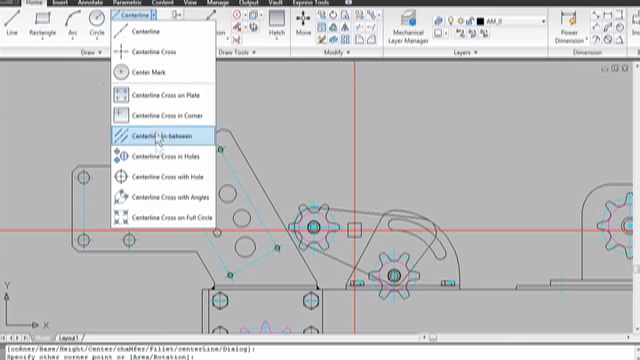
# Add centre crosses to the six angled-plate holes, hide construction lines, and zoom out to the whole assembly
pyautogui.click(158, 158)
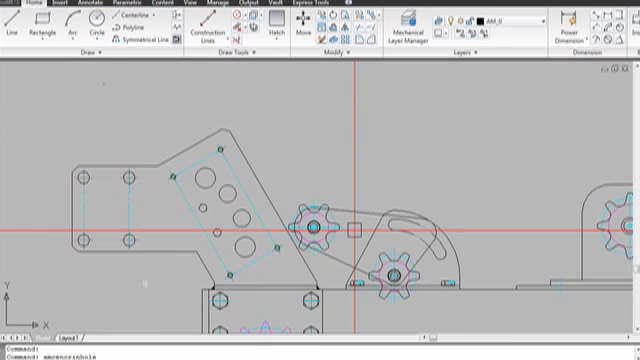
pyautogui.moveTo(145, 283); pyautogui.dragTo(295, 138)
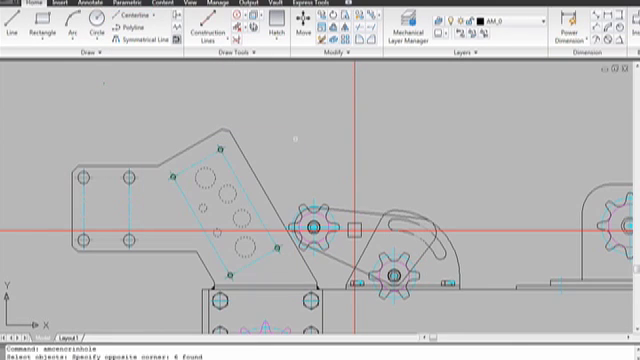
pyautogui.click(476, 53)
pyautogui.click(419, 61)
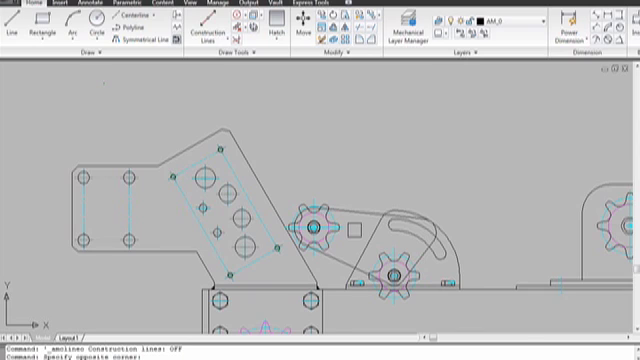
pyautogui.middleClick(318, 116)
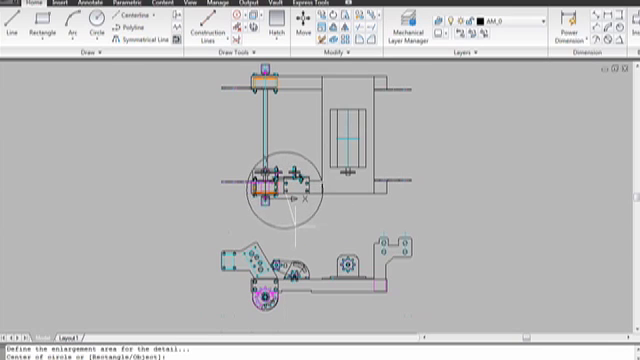
# Place a 2:1 Detail ISO view of the circled shaft area and start dimensioning it
pyautogui.click(295, 198)
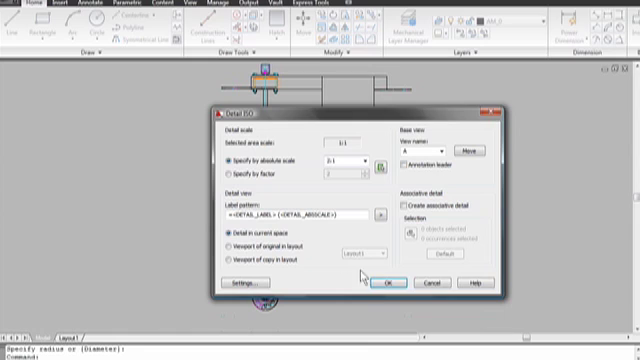
pyautogui.click(386, 287)
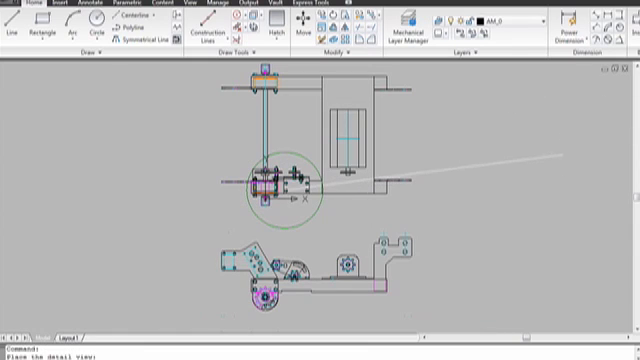
pyautogui.click(561, 155)
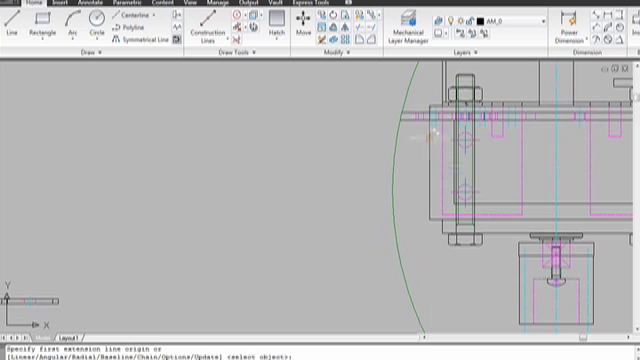
pyautogui.click(430, 219)
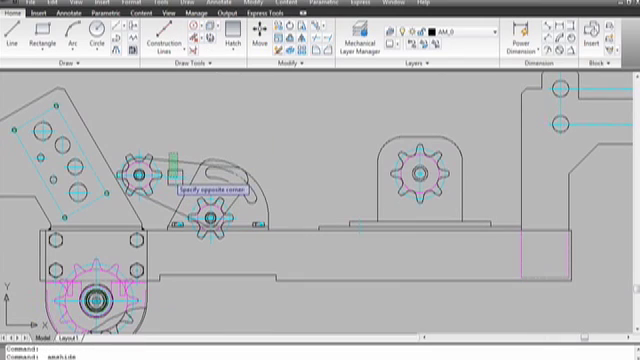
# Apply an associative hide with the left sprockets and curved plate in front, hidden lines off
pyautogui.click(168, 184)
pyautogui.click(172, 180)
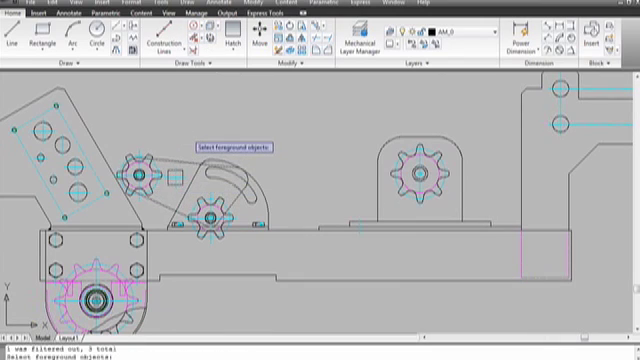
pyautogui.press('Return')
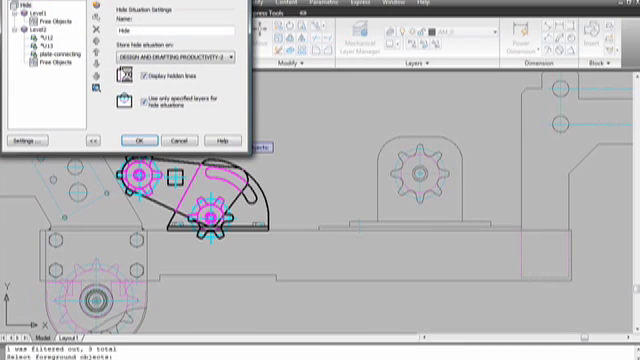
pyautogui.click(143, 75)
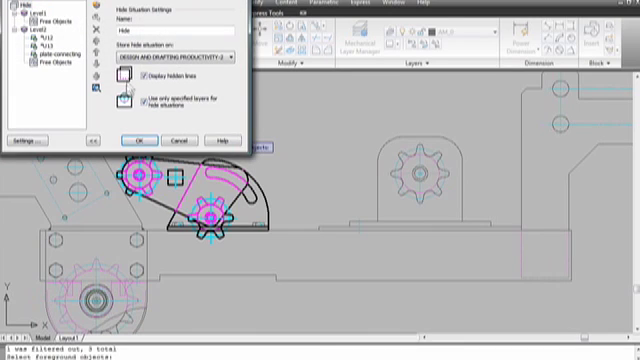
pyautogui.click(141, 143)
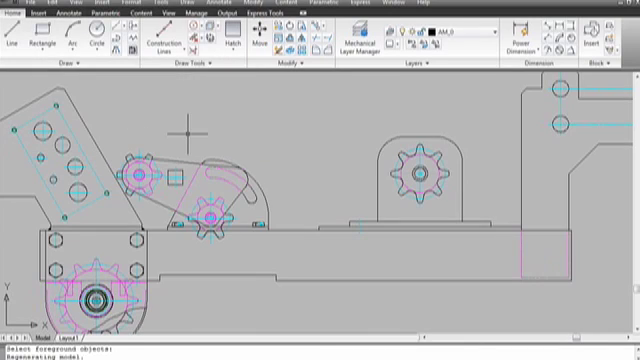
pyautogui.scroll(3, 187, 132)
# Rotate the upper sprocket, square and slotted plate -30° about the lower sprocket's centre
pyautogui.click(279, 24)
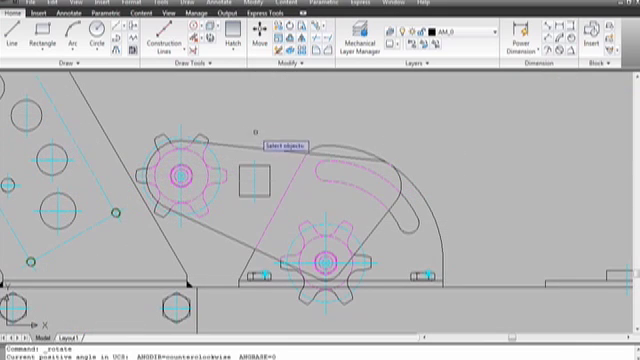
pyautogui.click(257, 133)
pyautogui.click(160, 213)
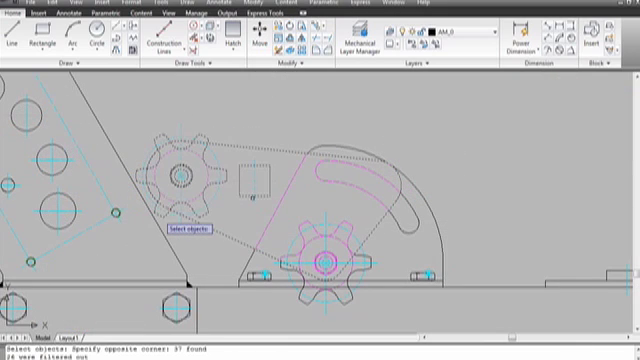
pyautogui.press('Return')
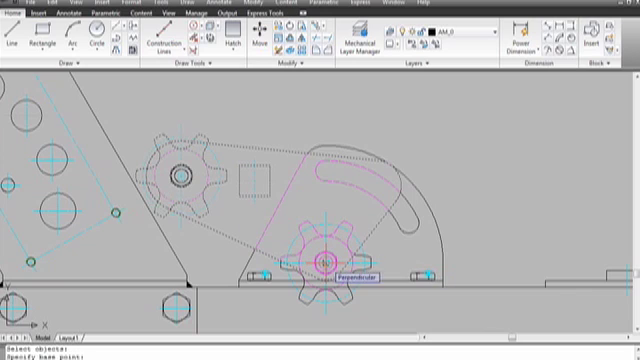
pyautogui.write('-30')
pyautogui.press('Return')
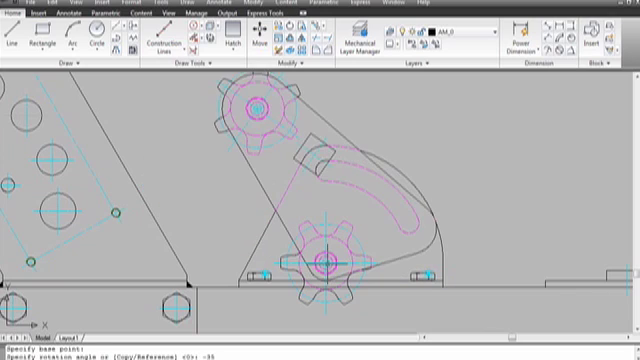